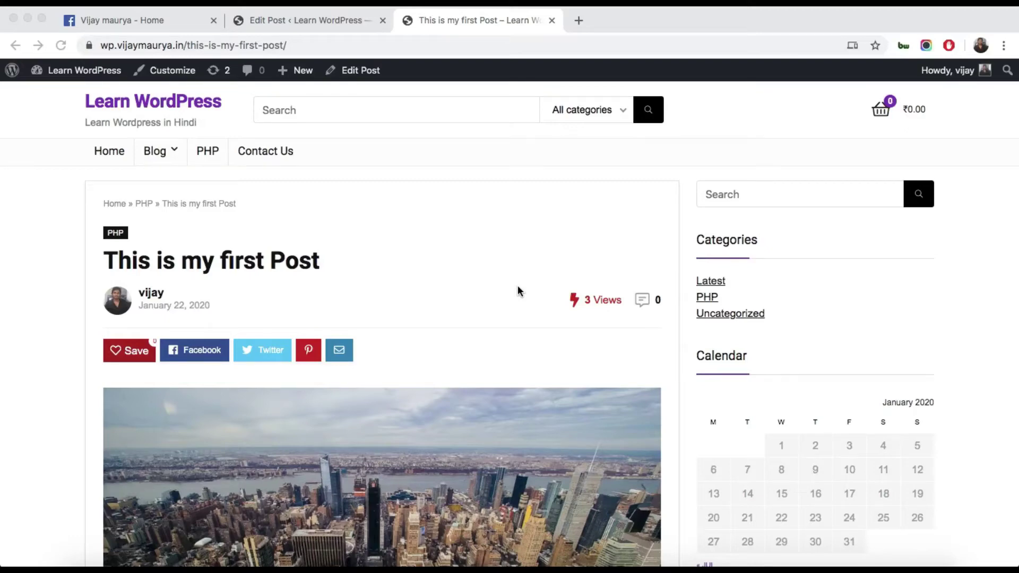
- Compare the shared Facebook post with the published WordPress post, then open its editor
scroll(518, 287, down, 5)
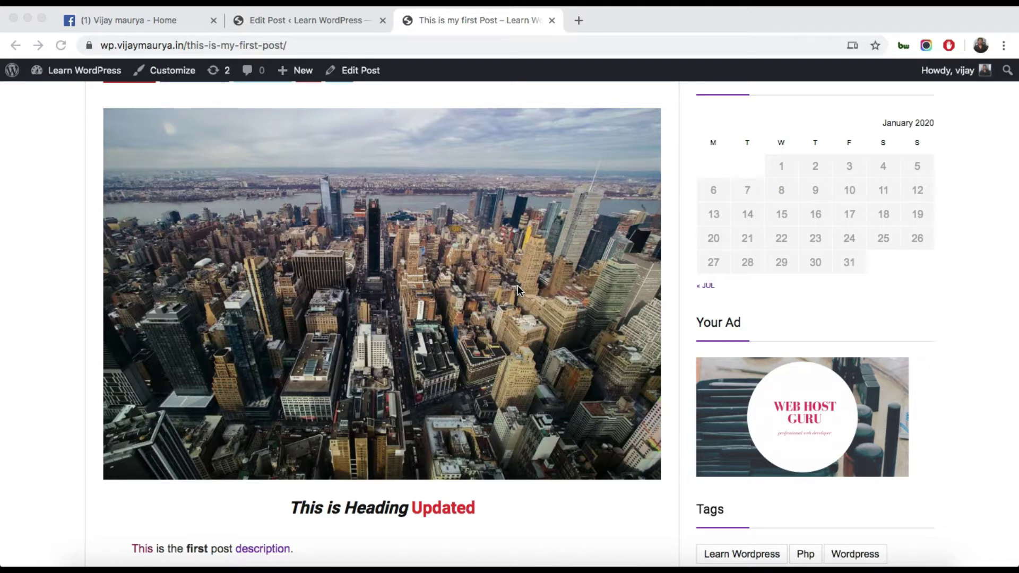
scroll(518, 290, down, 5)
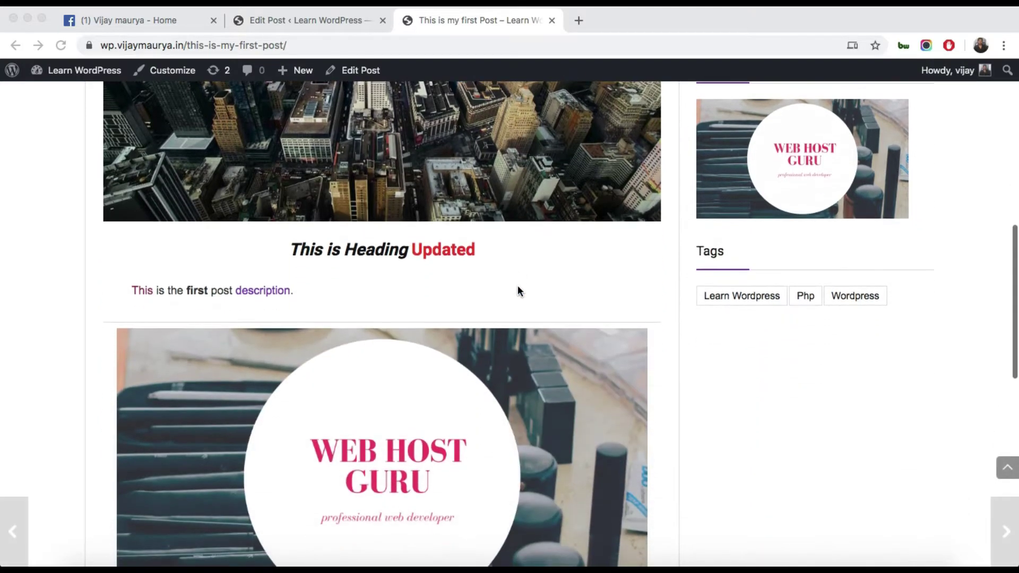
scroll(517, 289, down, 4)
scroll(517, 289, down, 2)
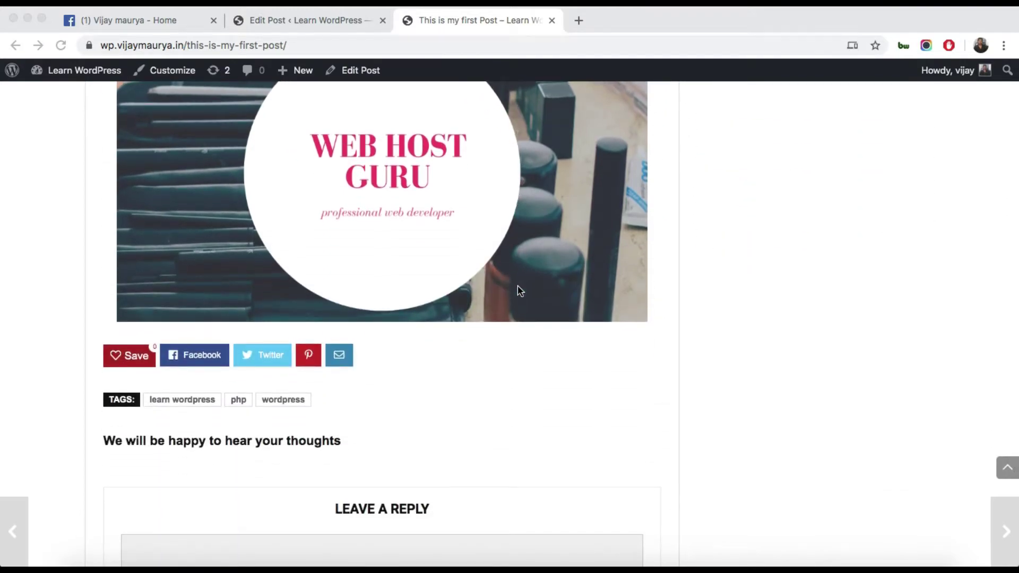
click(160, 20)
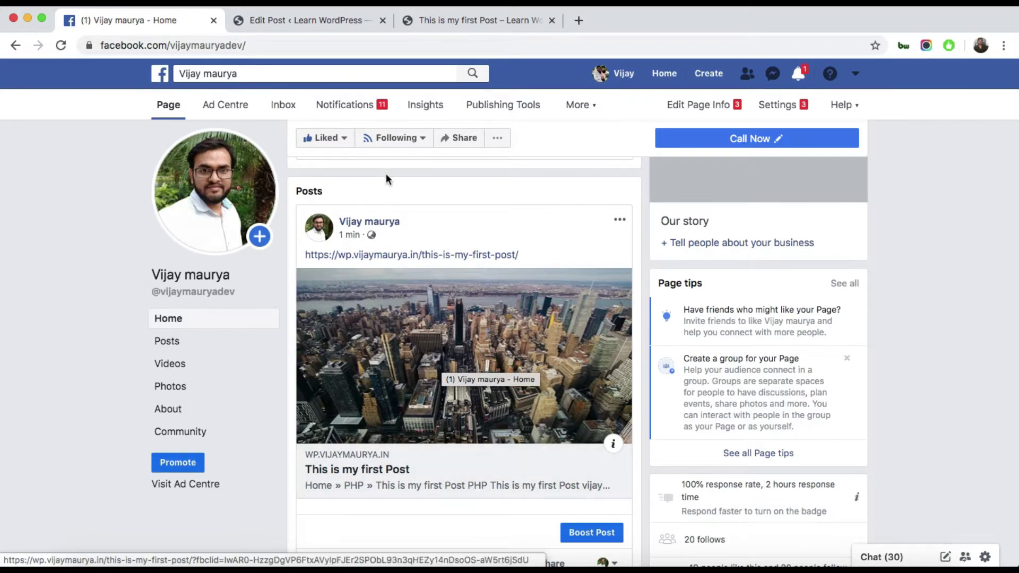
click(460, 15)
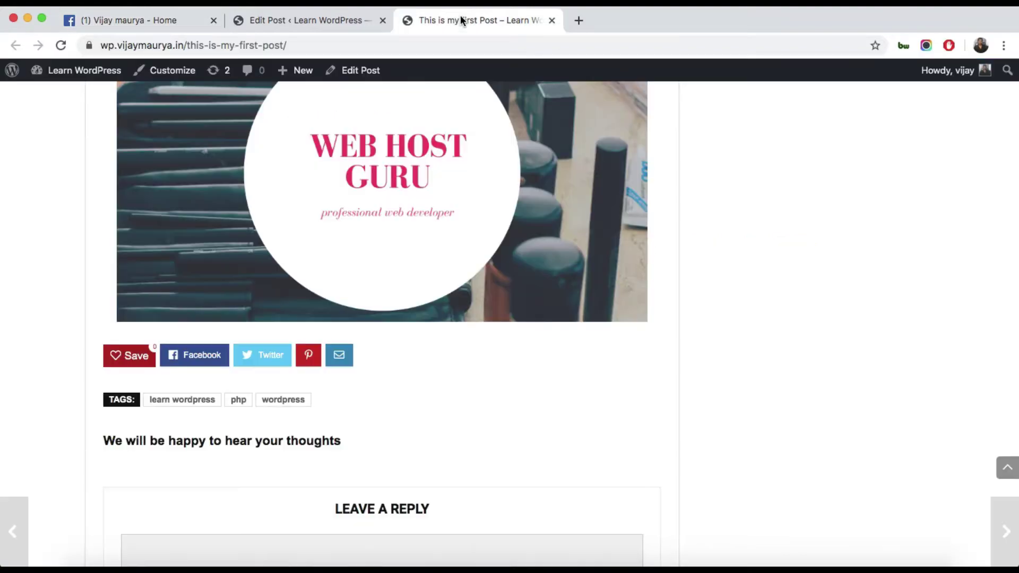
click(314, 16)
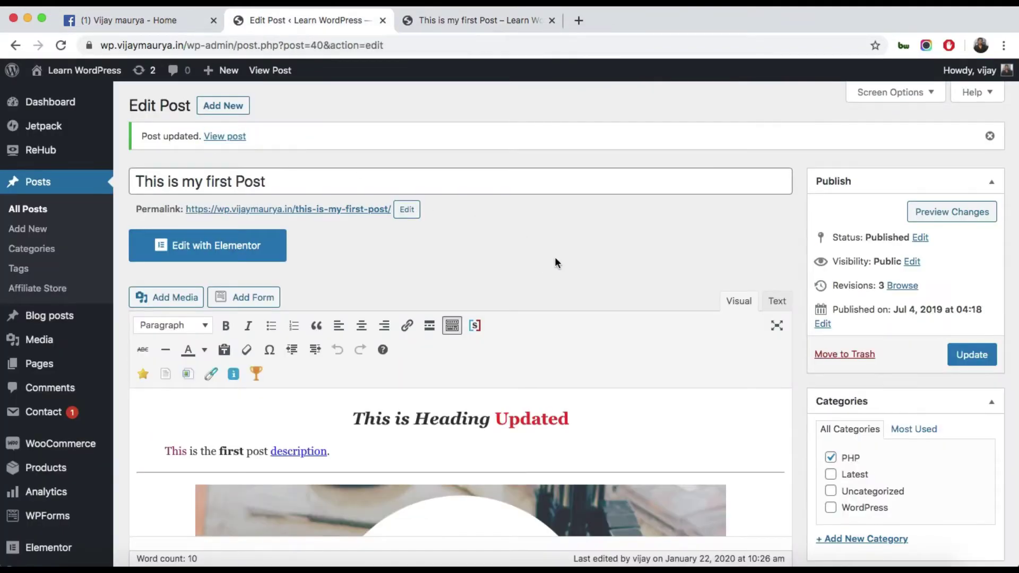
- Recheck the Facebook post, then remove the city-skyline featured image in the editor
scroll(555, 257, down, 5)
scroll(555, 257, down, 5)
scroll(555, 256, down, 3)
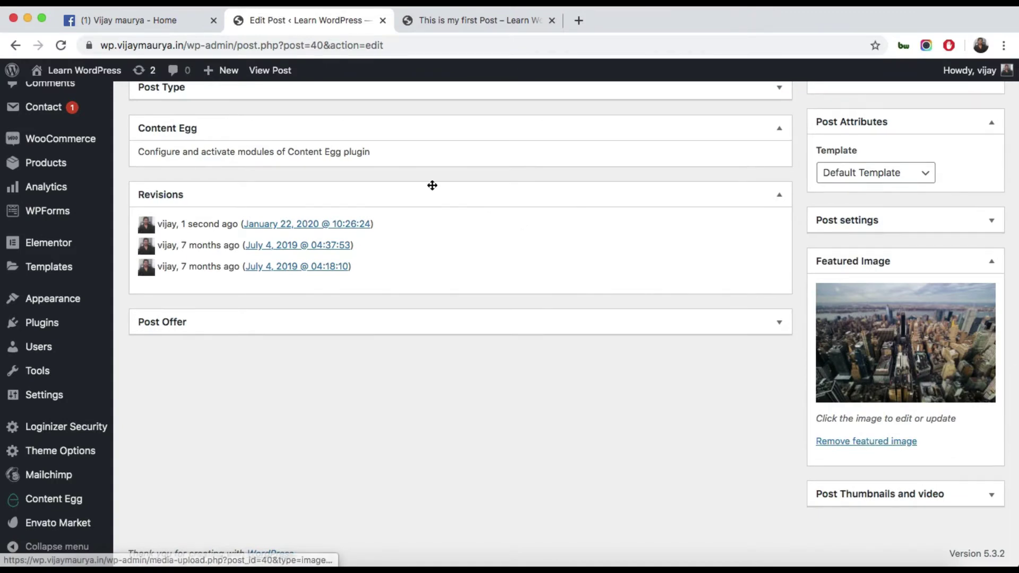
click(133, 19)
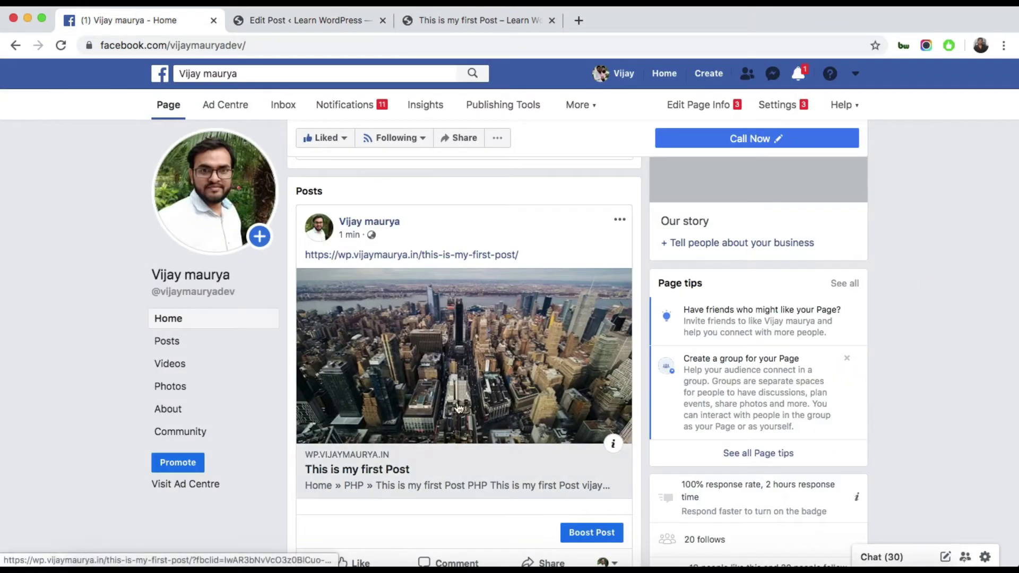
click(448, 20)
click(298, 19)
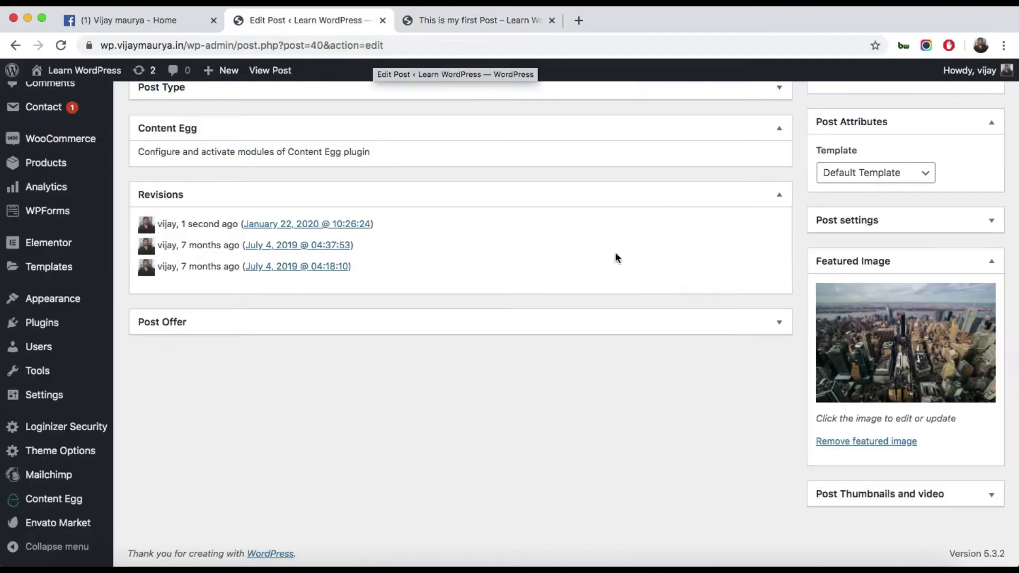
click(865, 444)
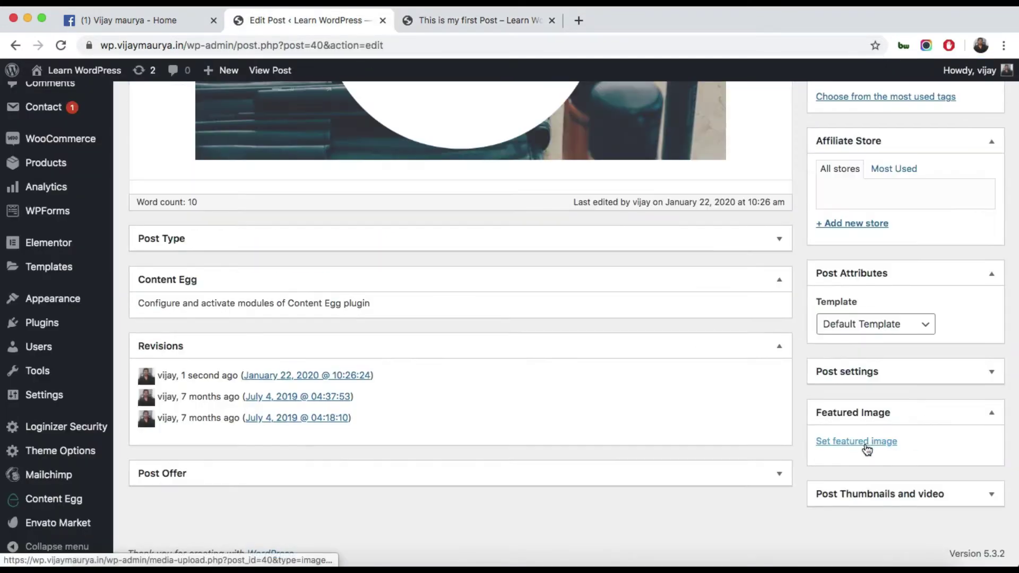
- Set the red-yellow gradient from the Media Library as featured image and update the post
click(867, 446)
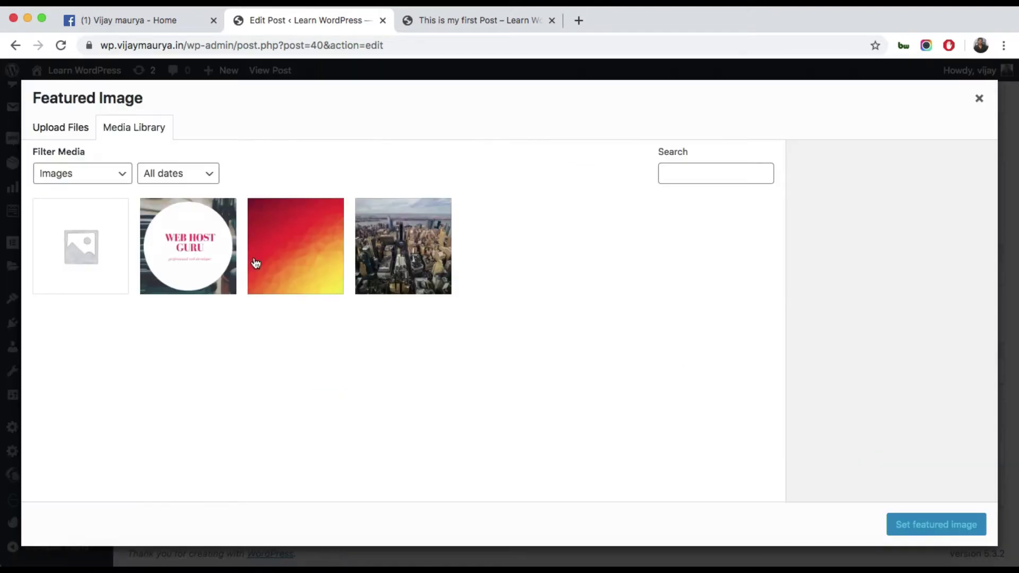
click(326, 276)
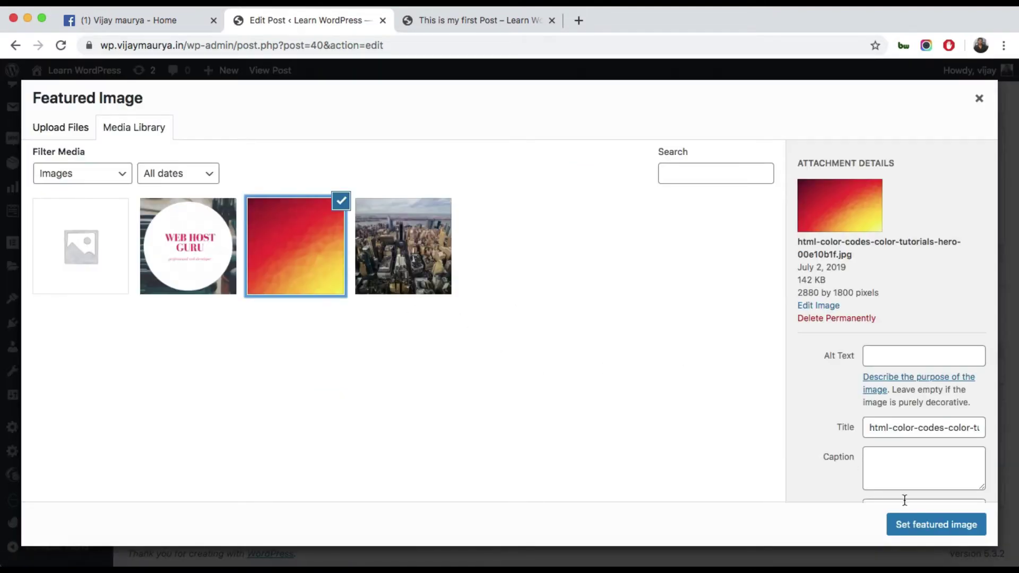
click(919, 523)
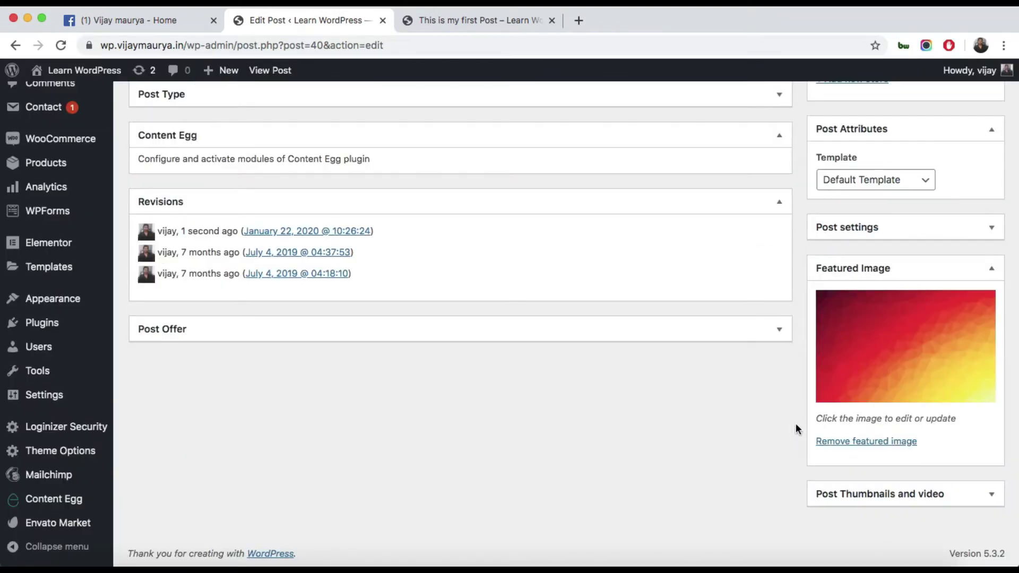
scroll(795, 422, up, 5)
scroll(795, 422, up, 2)
scroll(795, 422, up, 3)
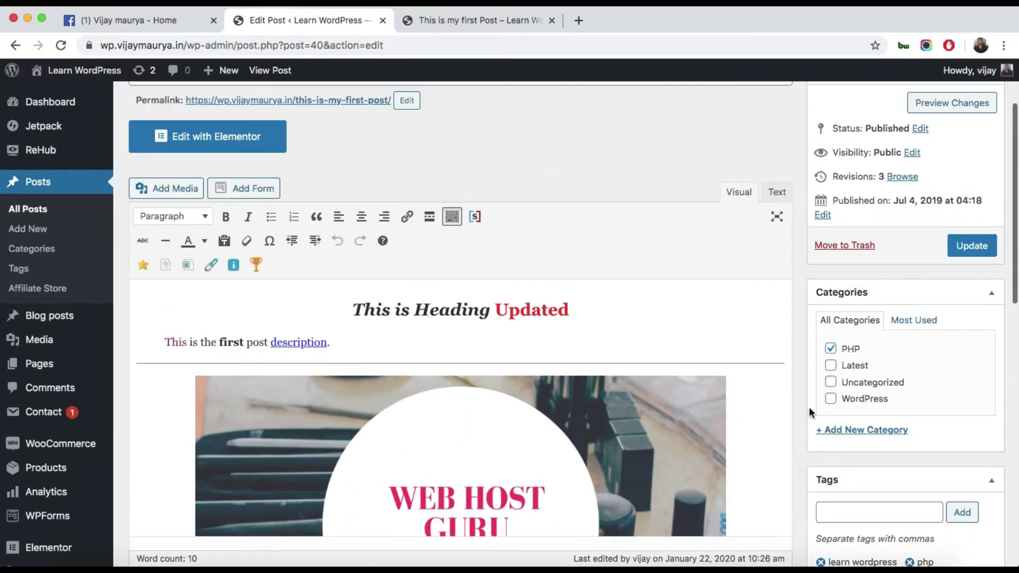
click(968, 250)
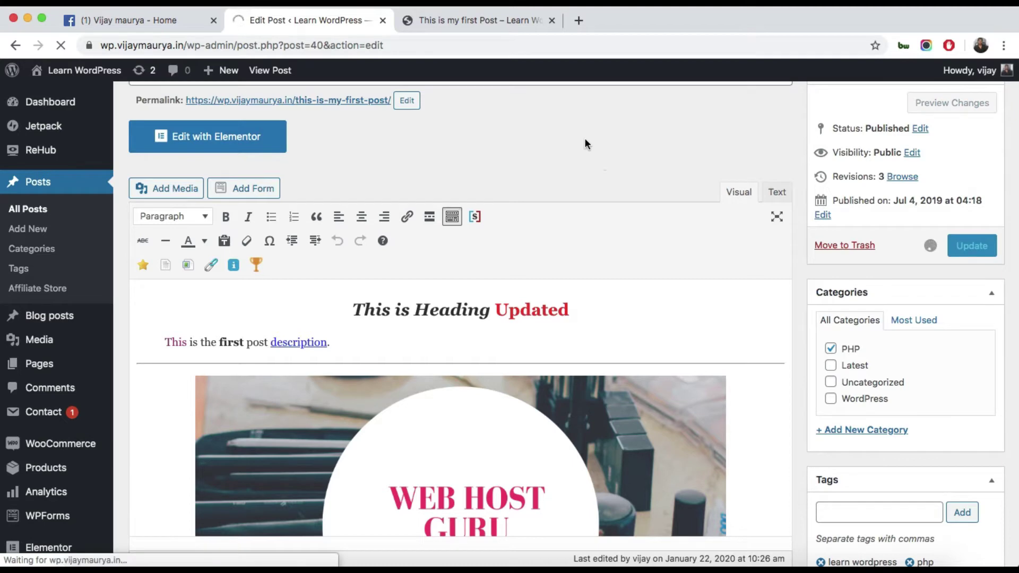
- Reload the live post to confirm the gradient image and select its URL
click(473, 19)
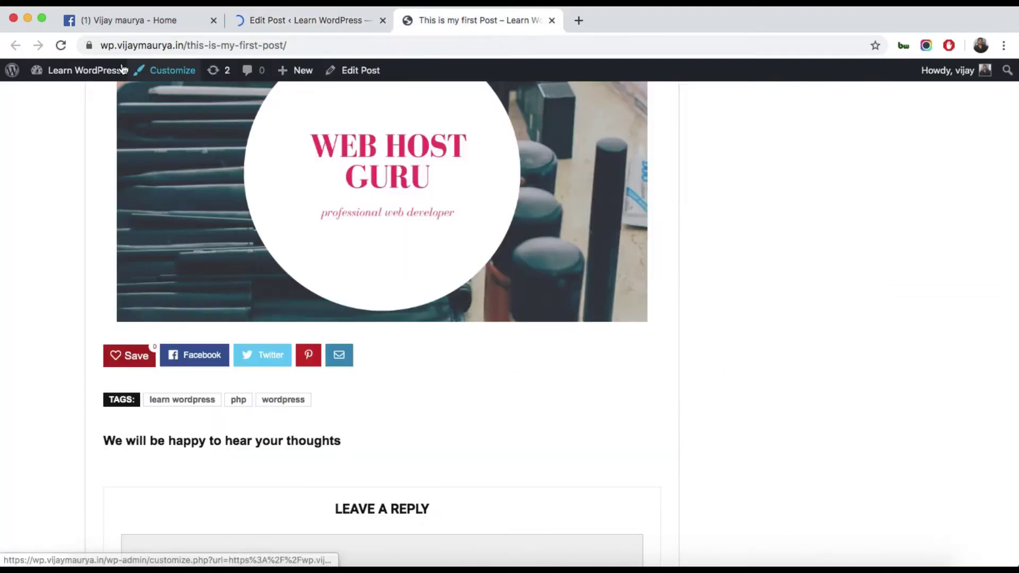
click(57, 45)
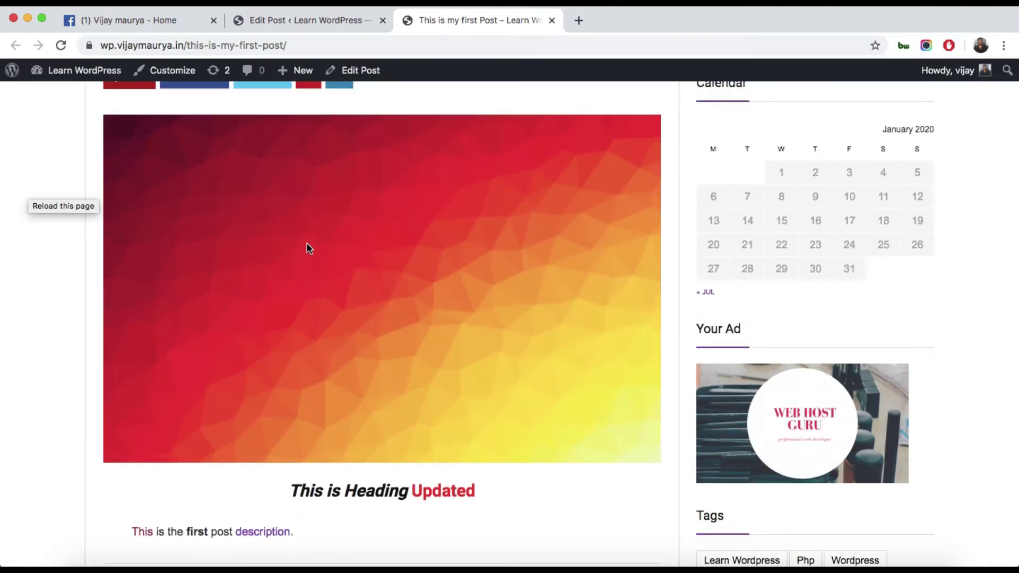
click(291, 45)
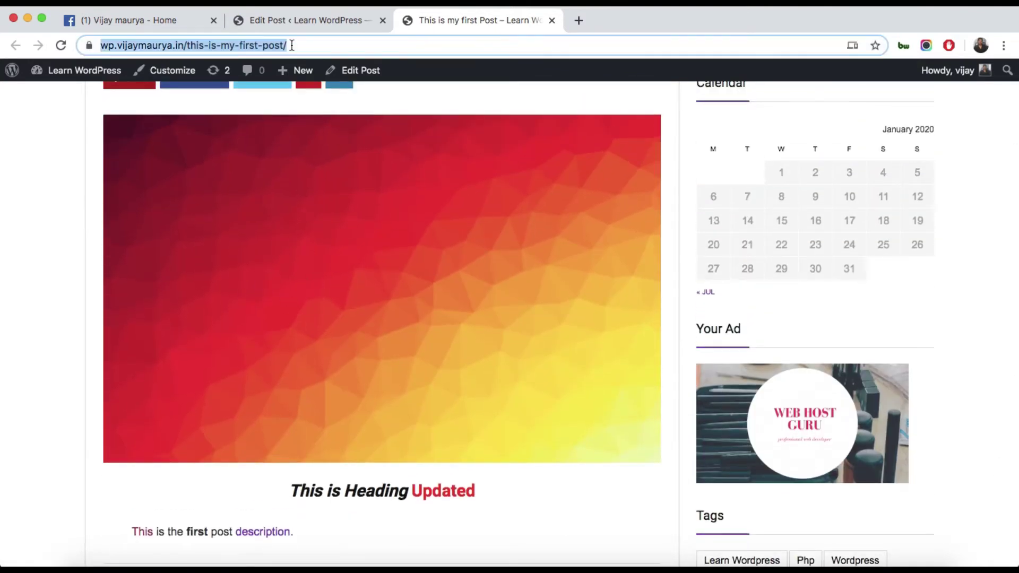
click(163, 19)
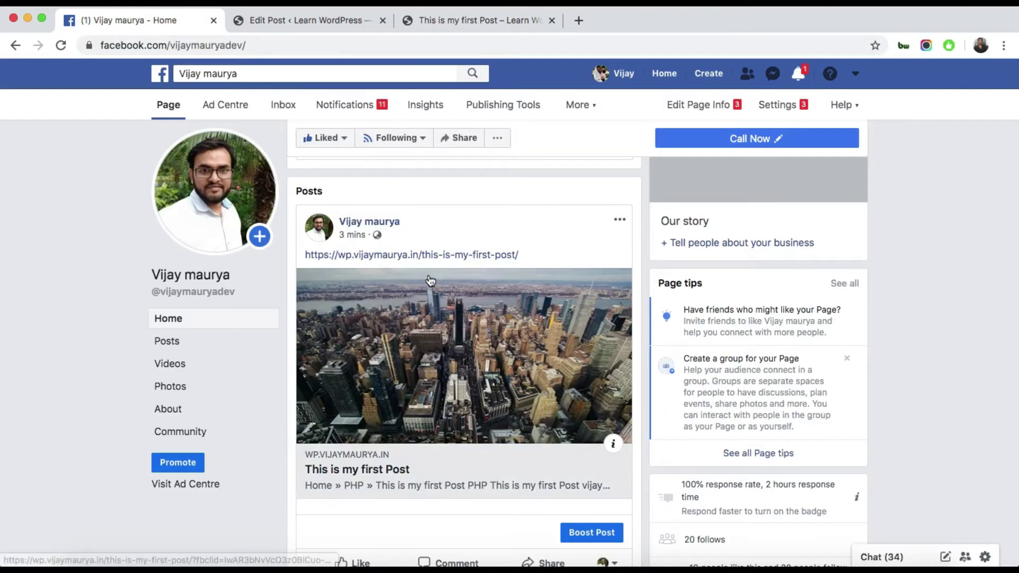
- Start a Facebook page post with the pasted article link, whose preview still shows the city photo
scroll(430, 280, up, 4)
scroll(430, 281, up, 2)
scroll(430, 280, up, 5)
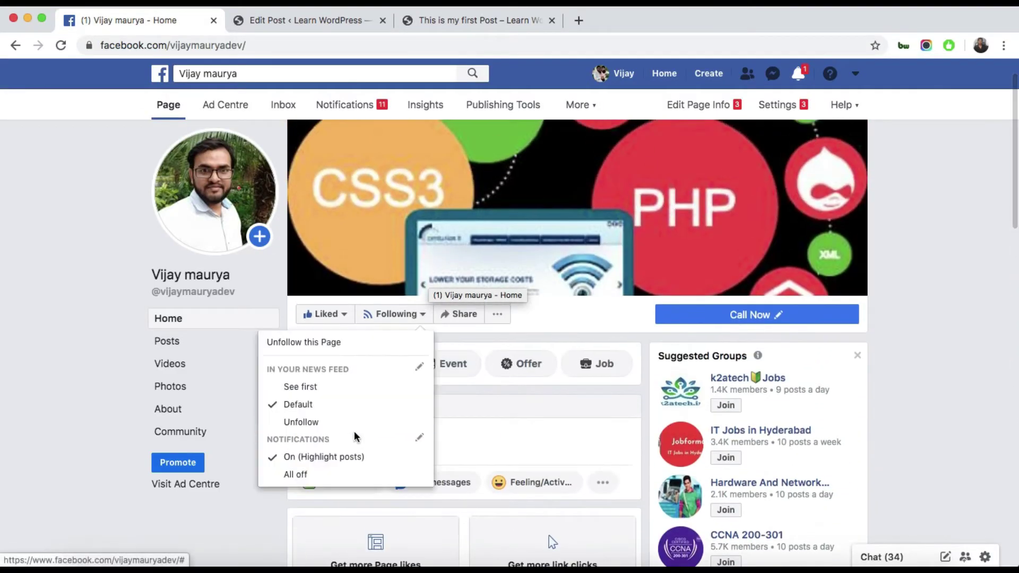
click(479, 432)
text(https://wp.vijaymaurya.in/this-is-my-first-post/)
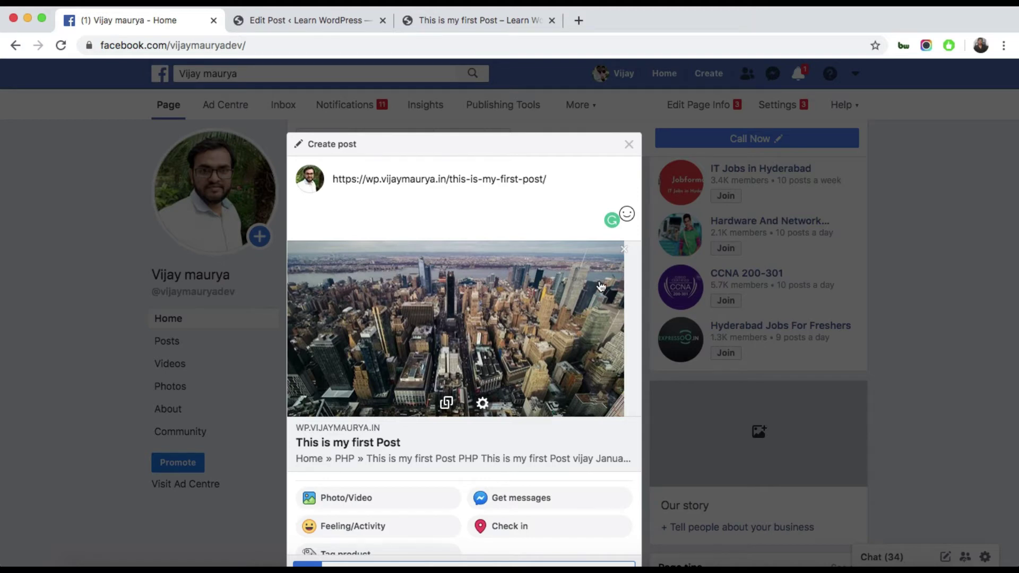
click(579, 19)
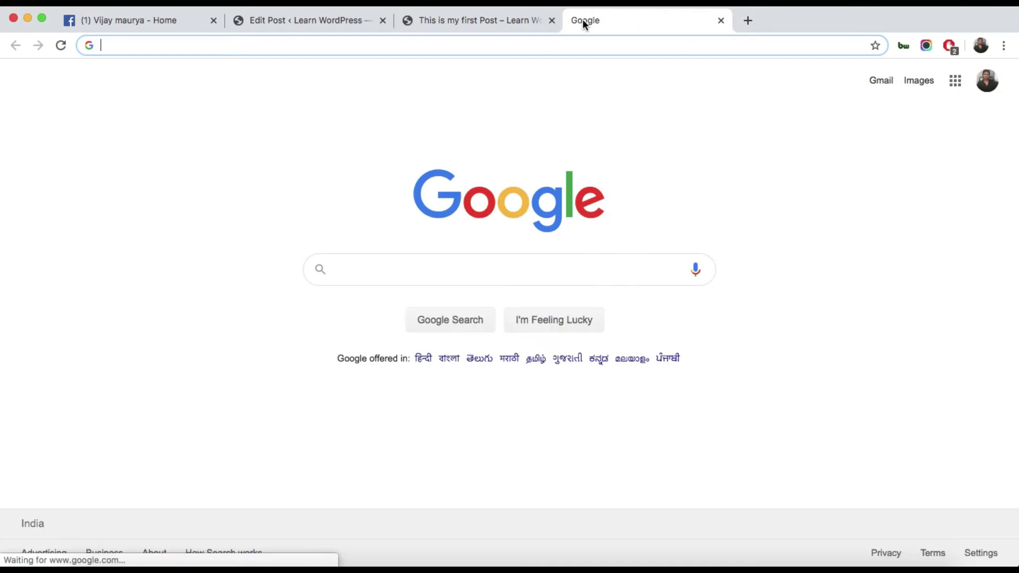
- Search Google for 'facebook sharing debugger' and open the first result in a new tab
text(facebo)
key(BackSpace)
key(BackSpace)
key(BackSpace)
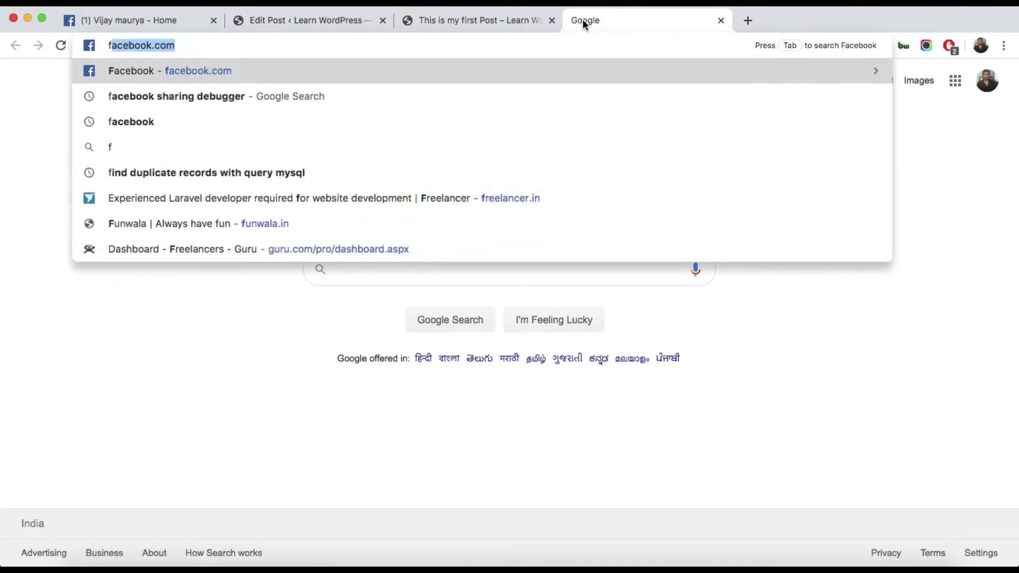
text(acebook sh)
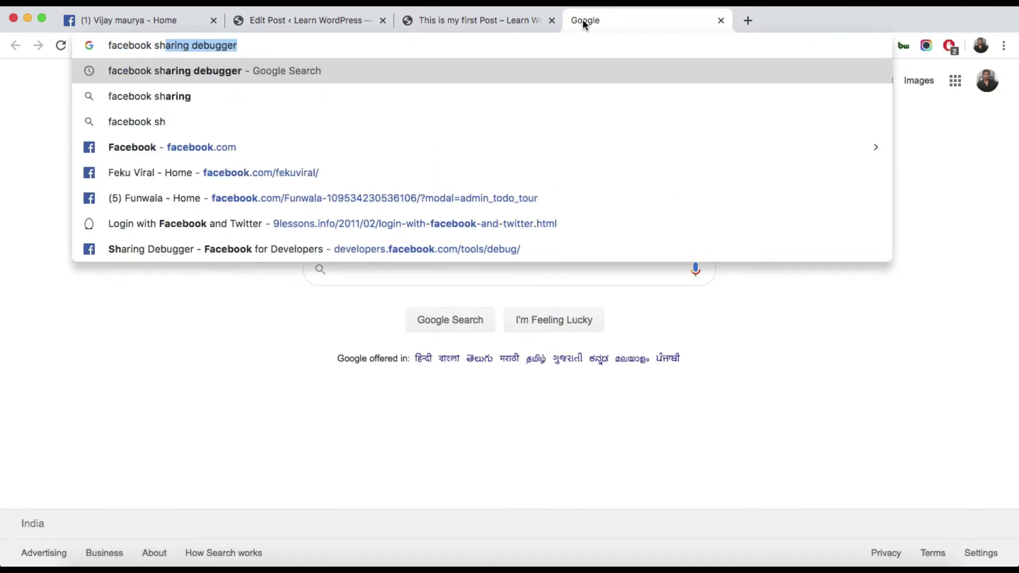
text(ar)
key(Return)
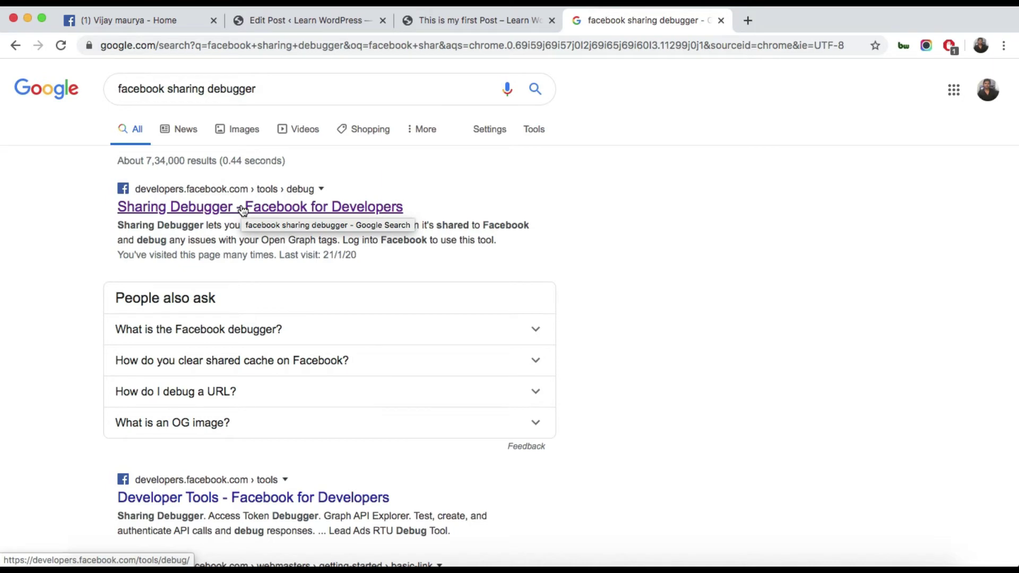
right_click(242, 209)
click(265, 211)
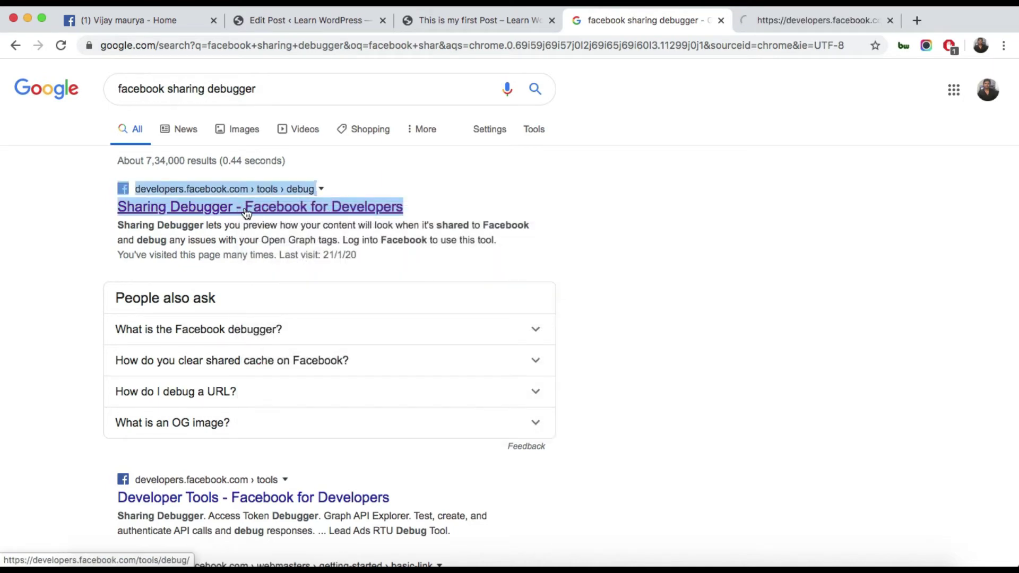
click(782, 21)
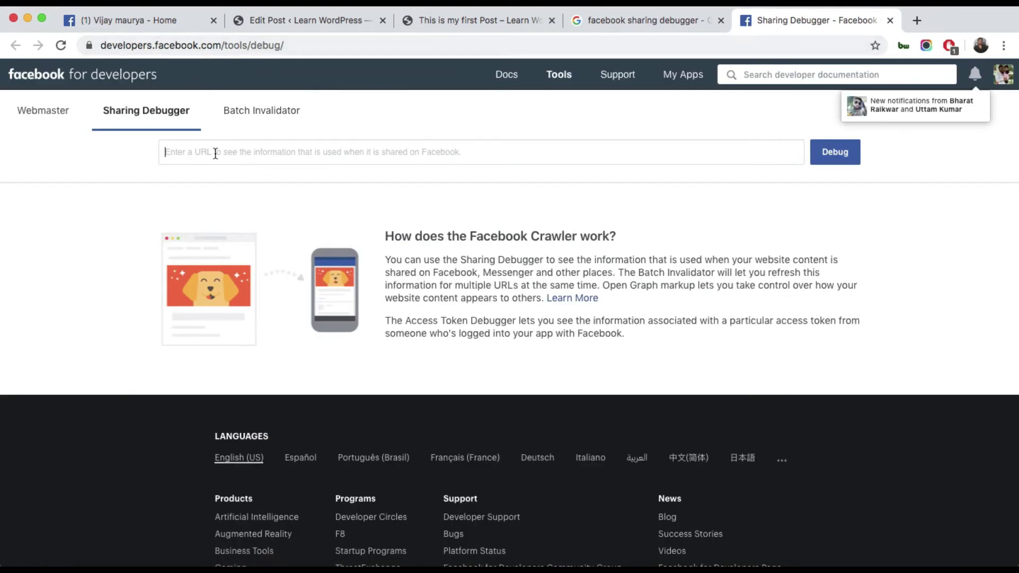
text(https://wp.vijaymaurya.in/this-is-my-first-post/)
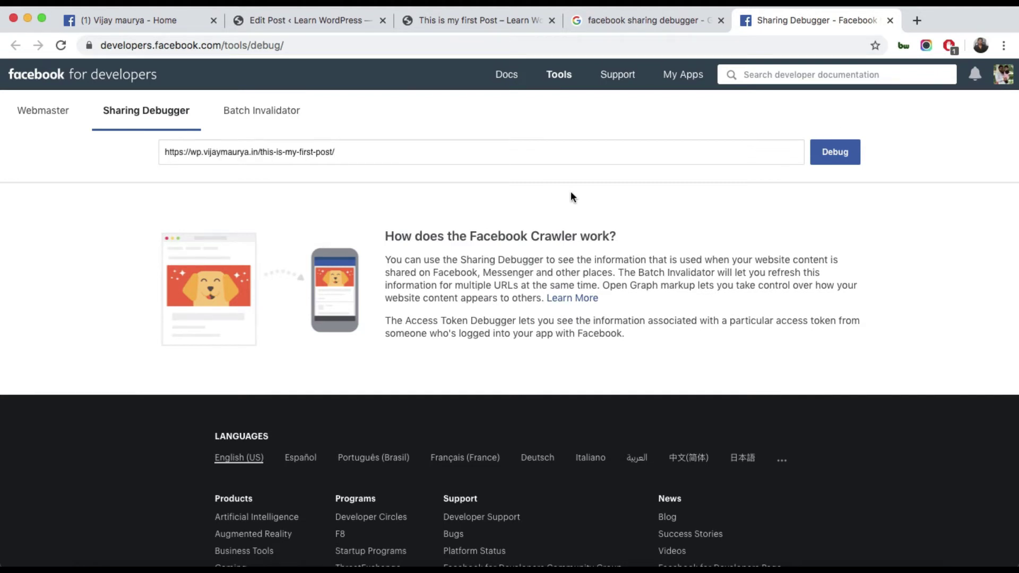
click(842, 155)
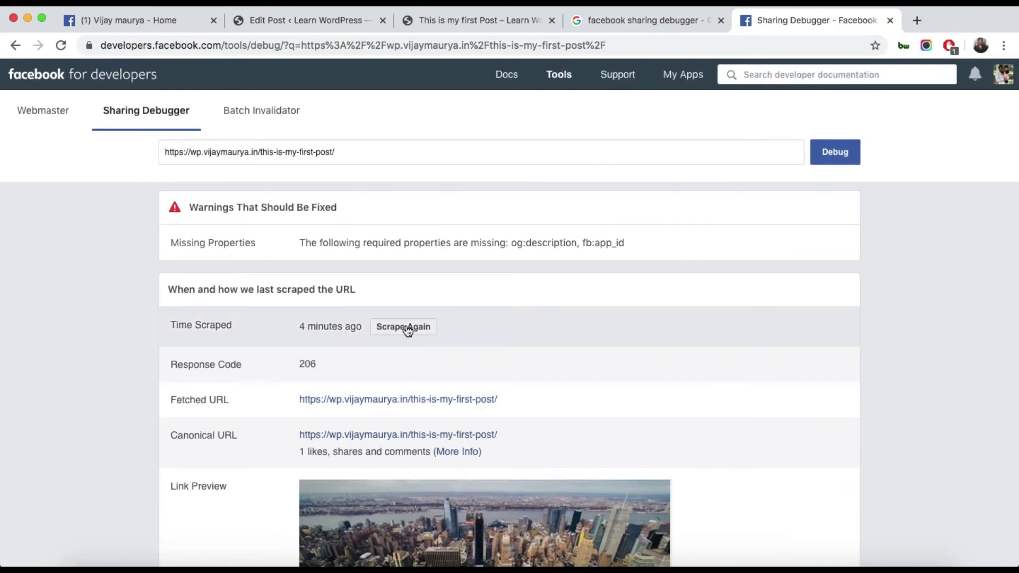
- Scrape the post again and review the returned Open Graph data
click(407, 329)
scroll(408, 329, down, 5)
scroll(425, 329, down, 2)
scroll(451, 329, down, 5)
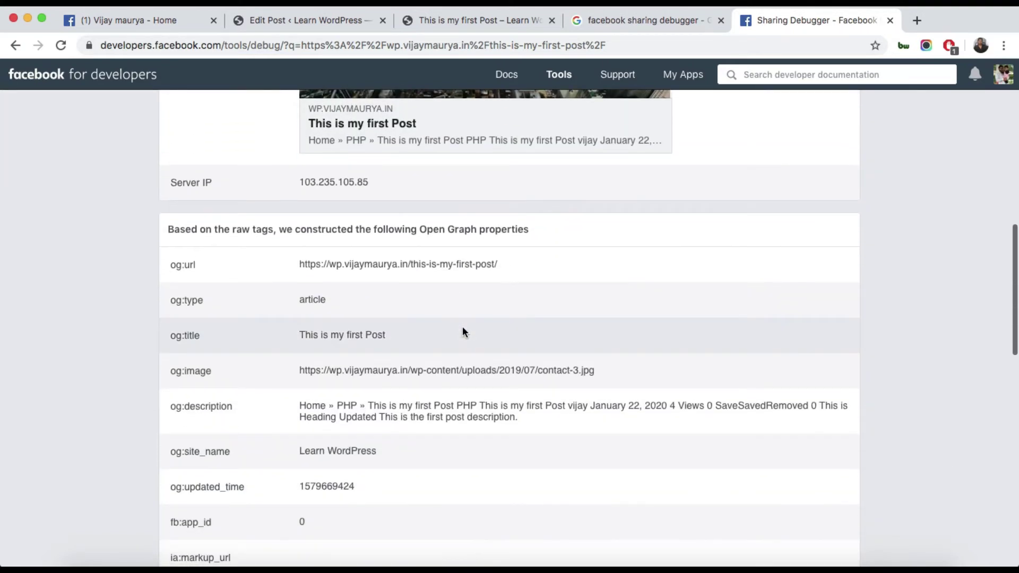
scroll(463, 326, up, 4)
scroll(463, 326, up, 4)
scroll(446, 286, up, 1)
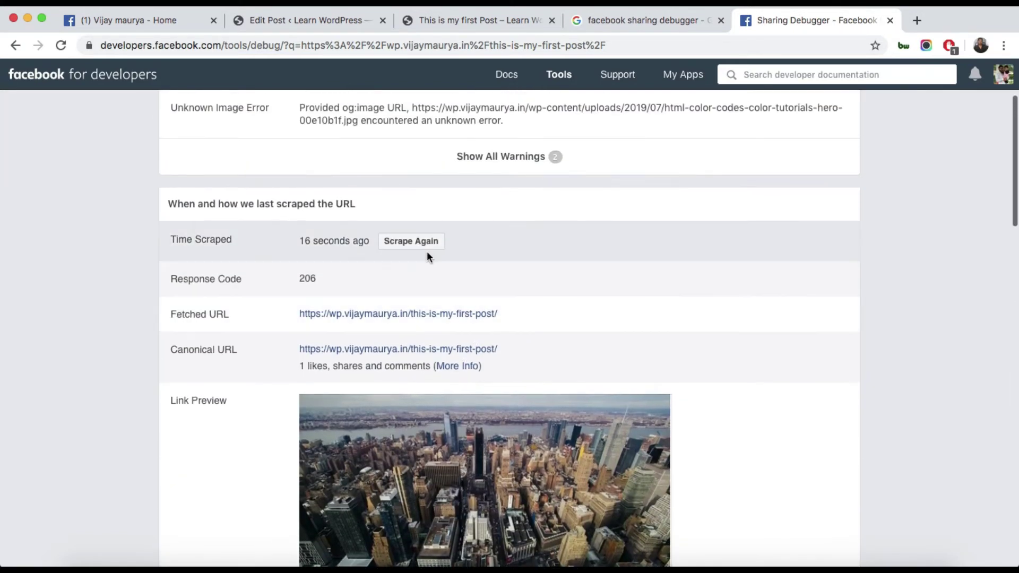
- Scrape once more until the preview shows the red-yellow gradient, scraped 5 seconds ago
click(413, 241)
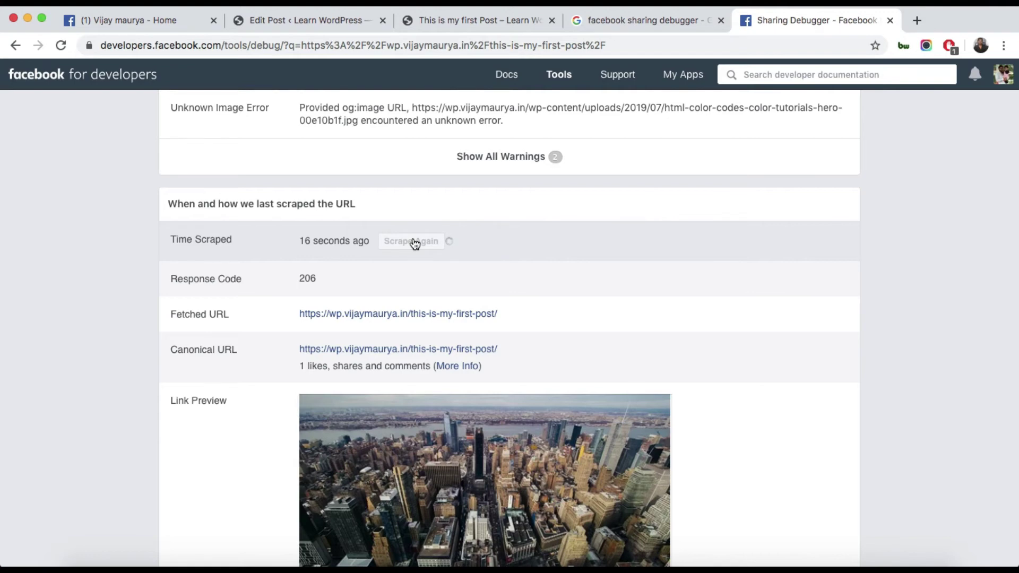
scroll(415, 243, up, 1)
scroll(415, 243, up, 2)
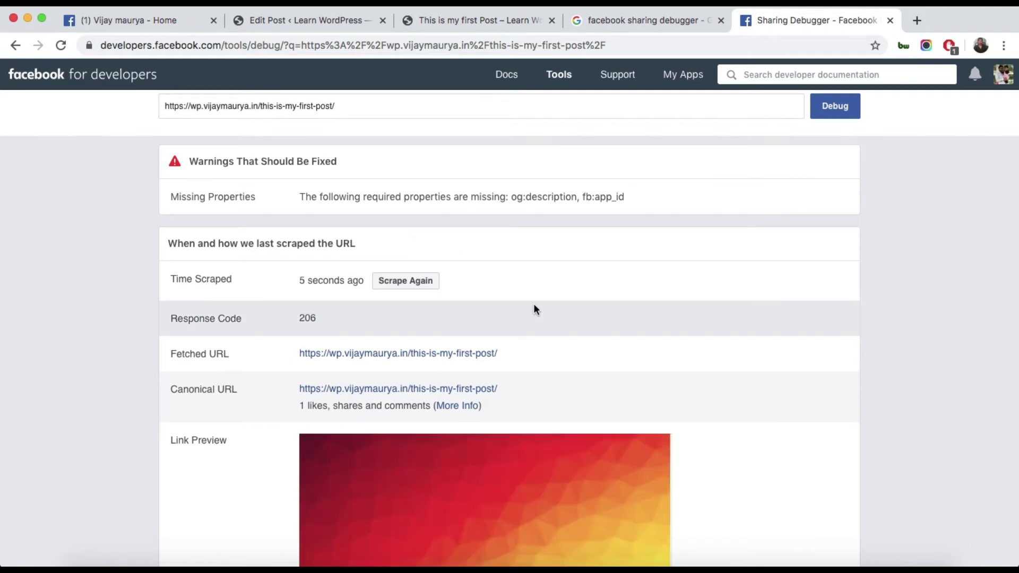
scroll(533, 303, down, 1)
scroll(534, 304, down, 2)
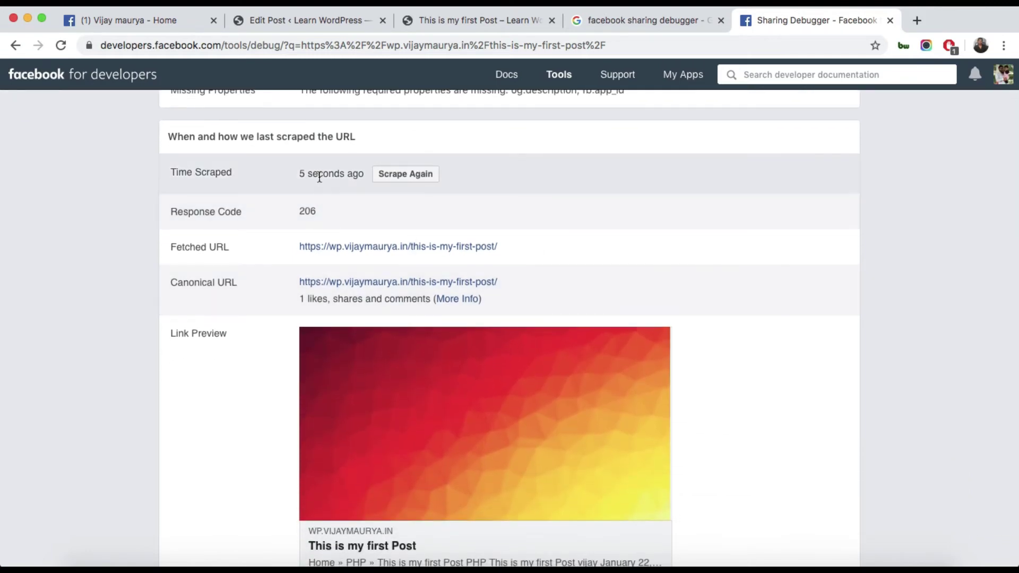
triple_click(325, 173)
click(432, 217)
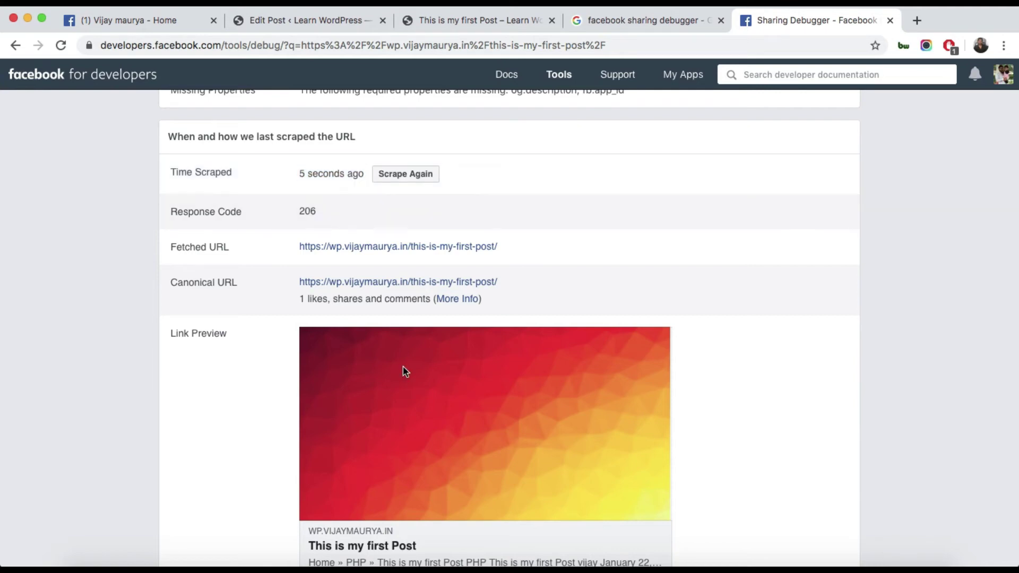
scroll(404, 367, down, 1)
scroll(403, 371, down, 2)
scroll(447, 375, down, 6)
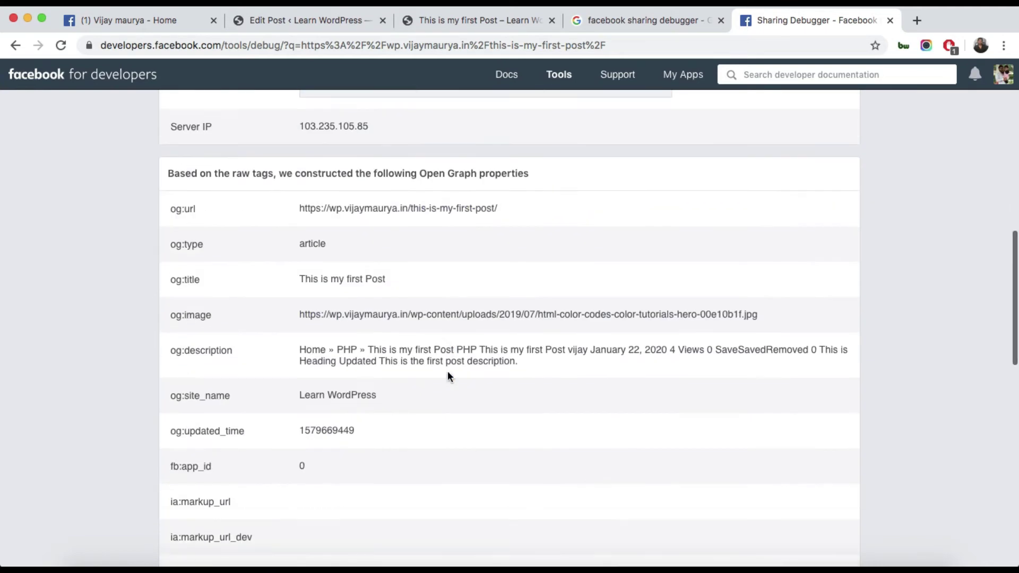
scroll(447, 376, down, 5)
scroll(448, 373, down, 8)
scroll(448, 373, up, 15)
scroll(447, 373, up, 4)
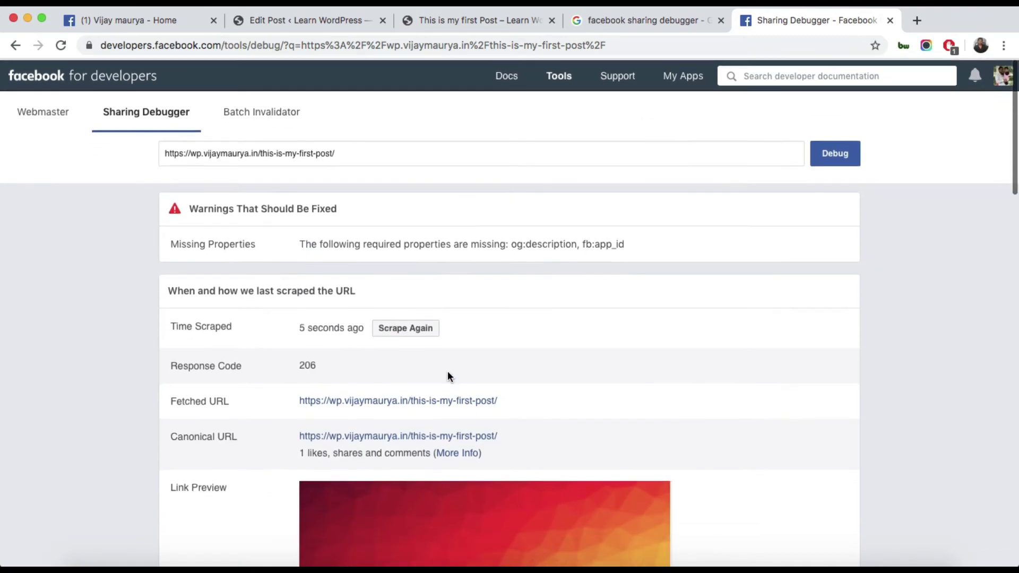
- Close the skyline-preview draft on Facebook and reload the page, confirming the reload
click(157, 22)
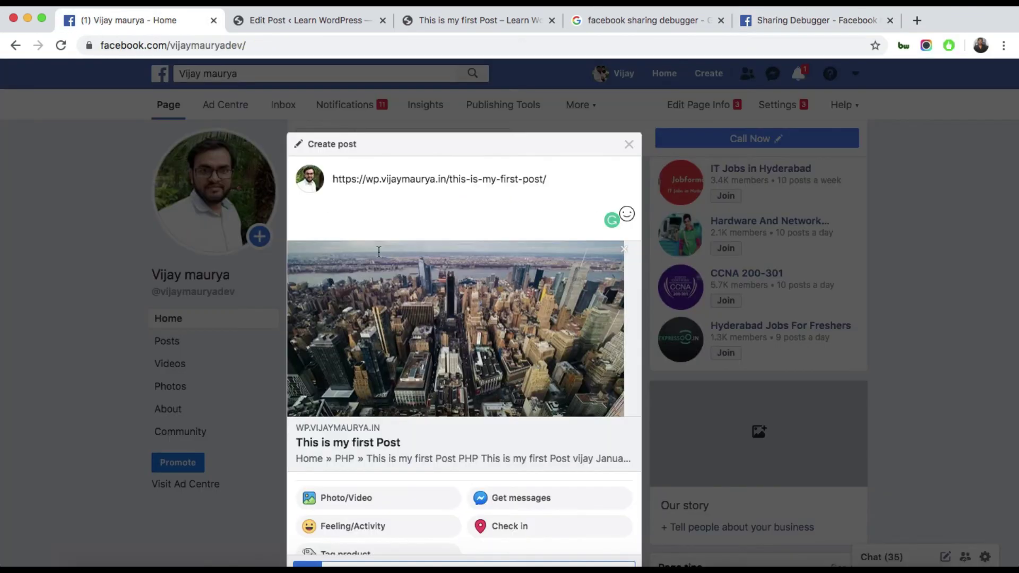
click(629, 145)
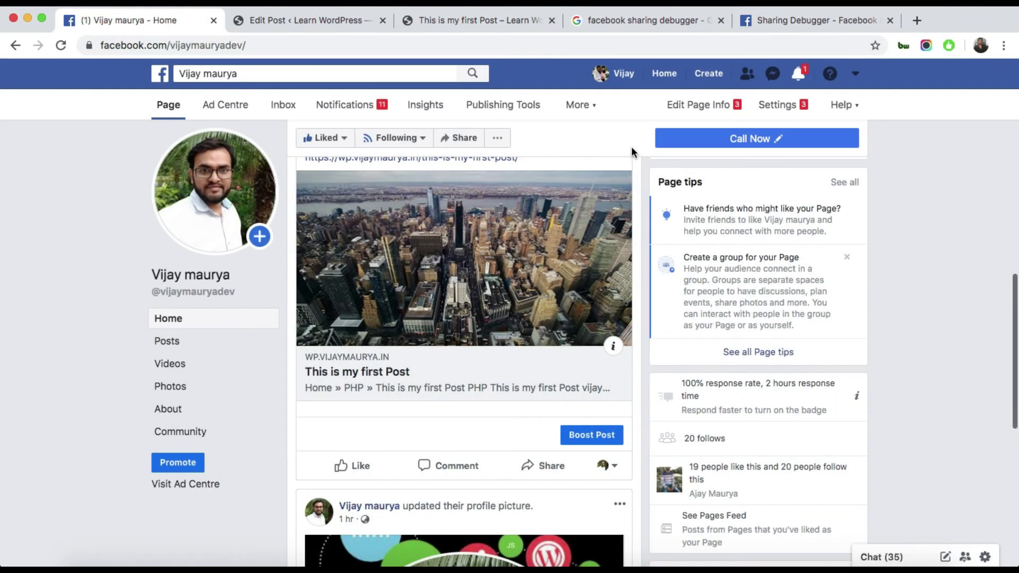
scroll(419, 308, up, 10)
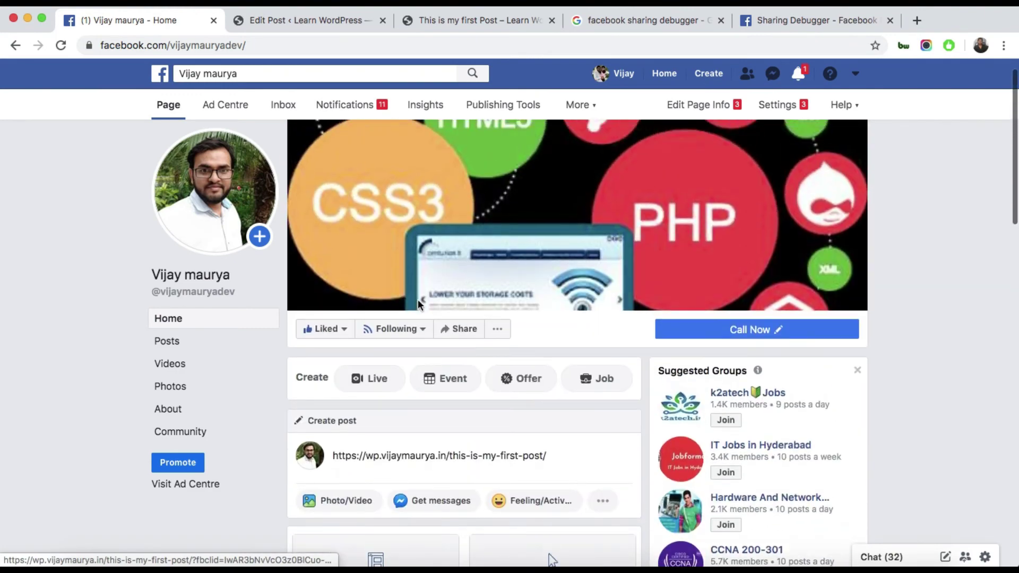
key(super+r)
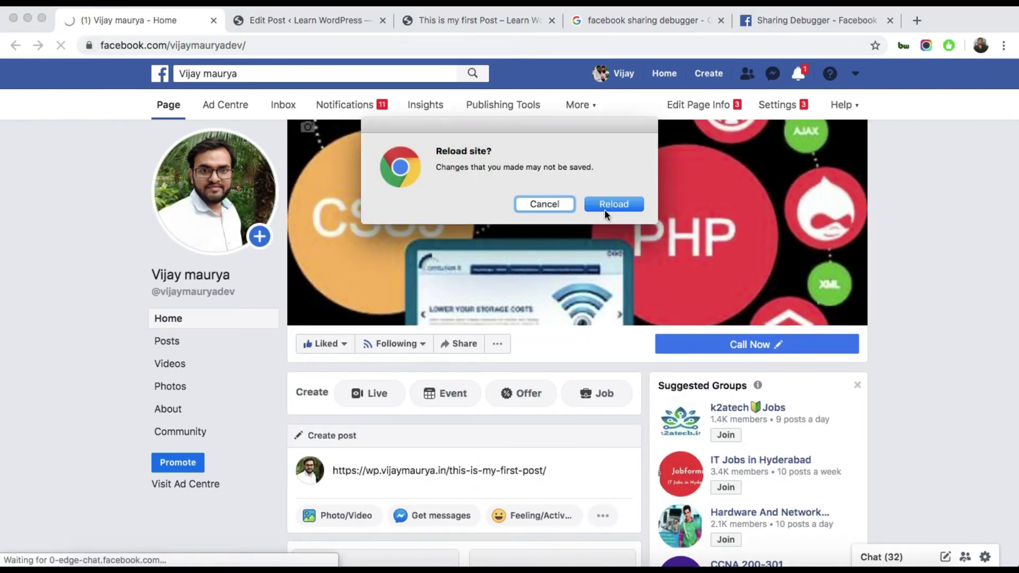
click(616, 203)
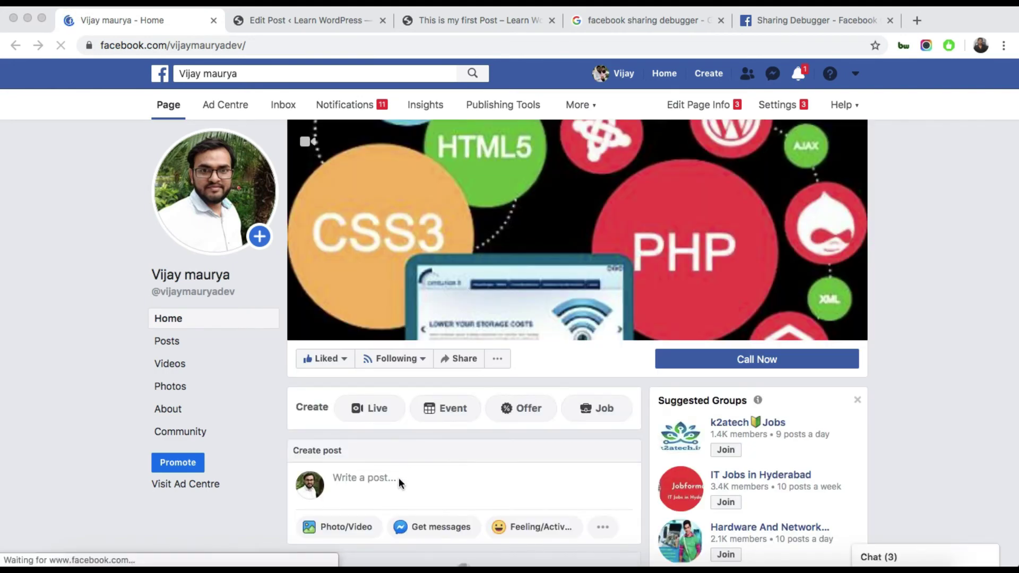
scroll(492, 451, down, 3)
click(363, 348)
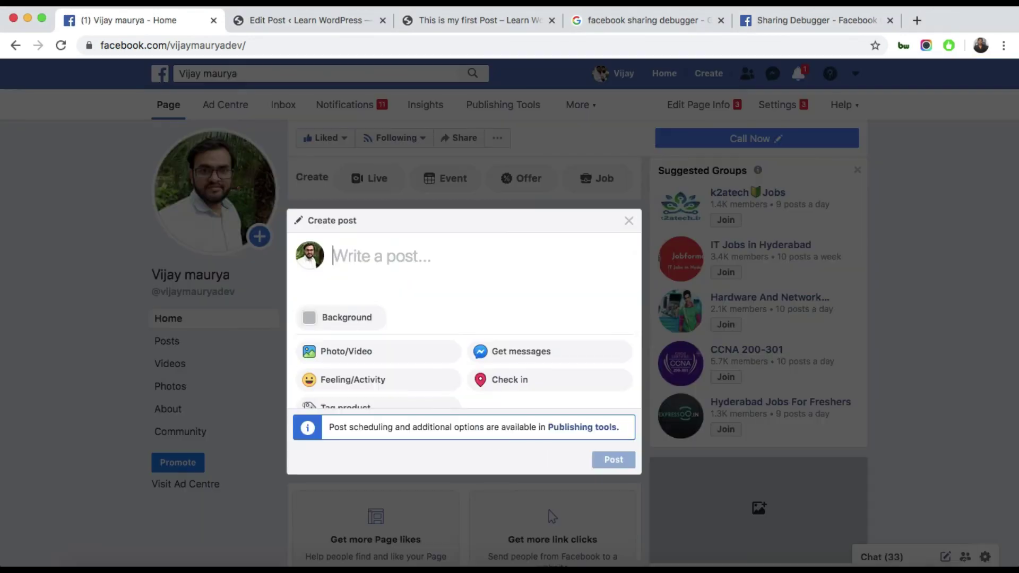
text(https://wp.vijaymaurya.in/this-is-my-first-post/)
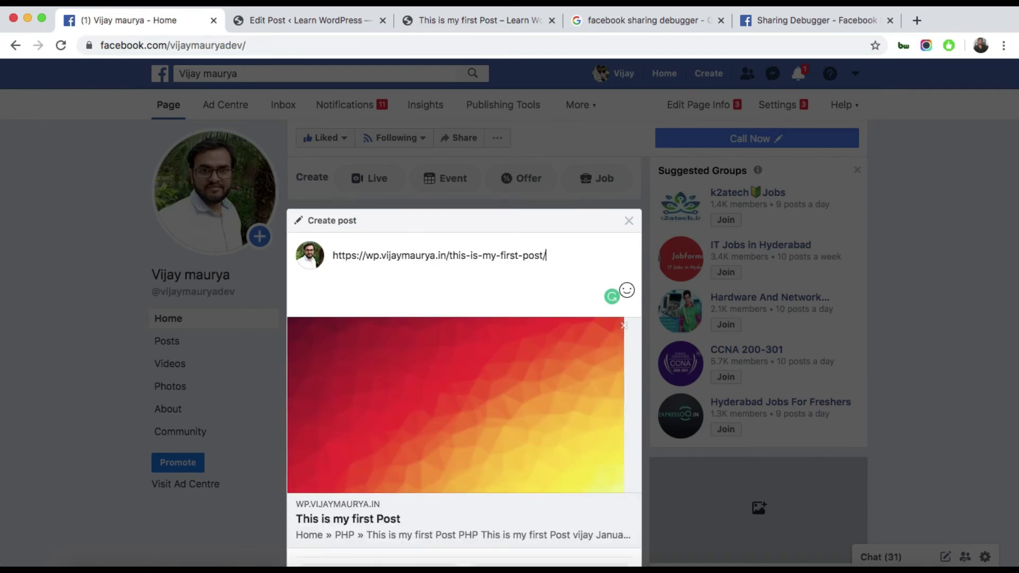
scroll(505, 366, down, 2)
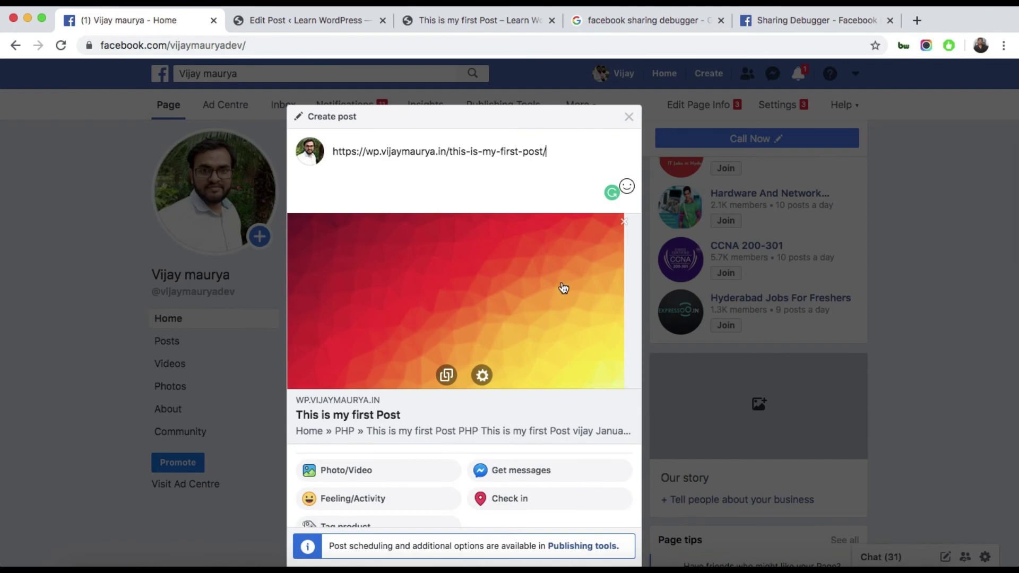
scroll(565, 308, down, 3)
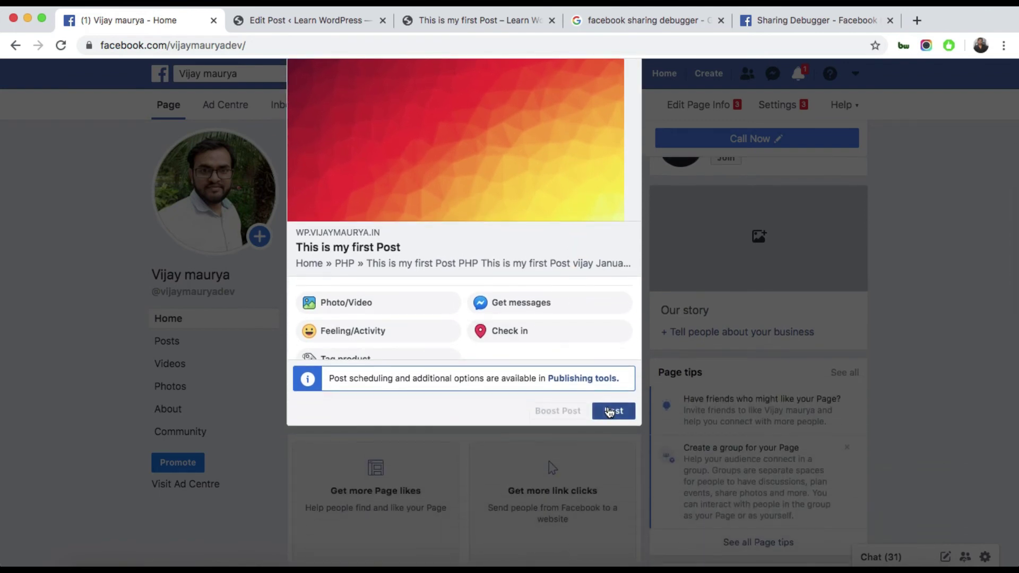
click(611, 412)
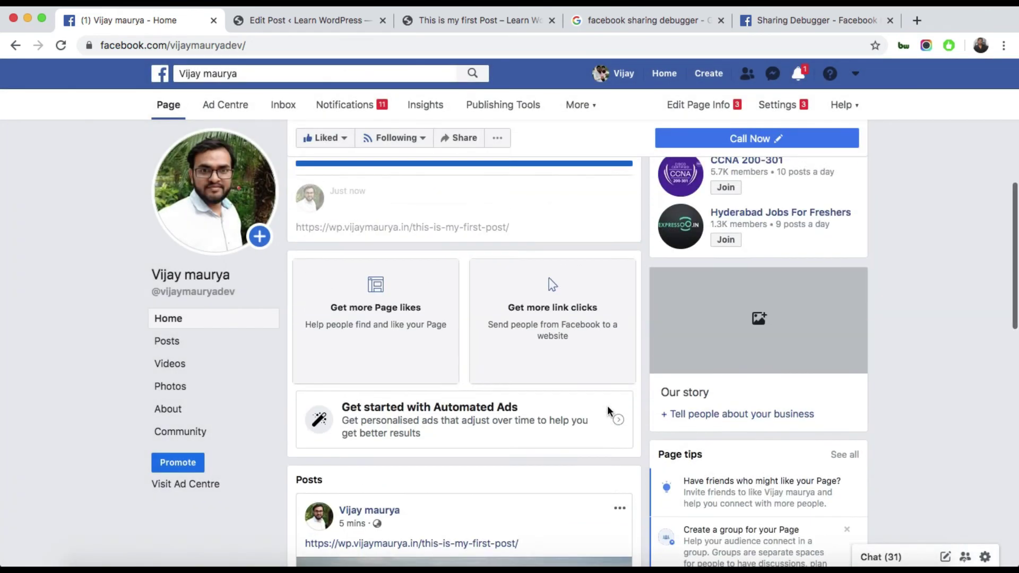
scroll(608, 410, up, 3)
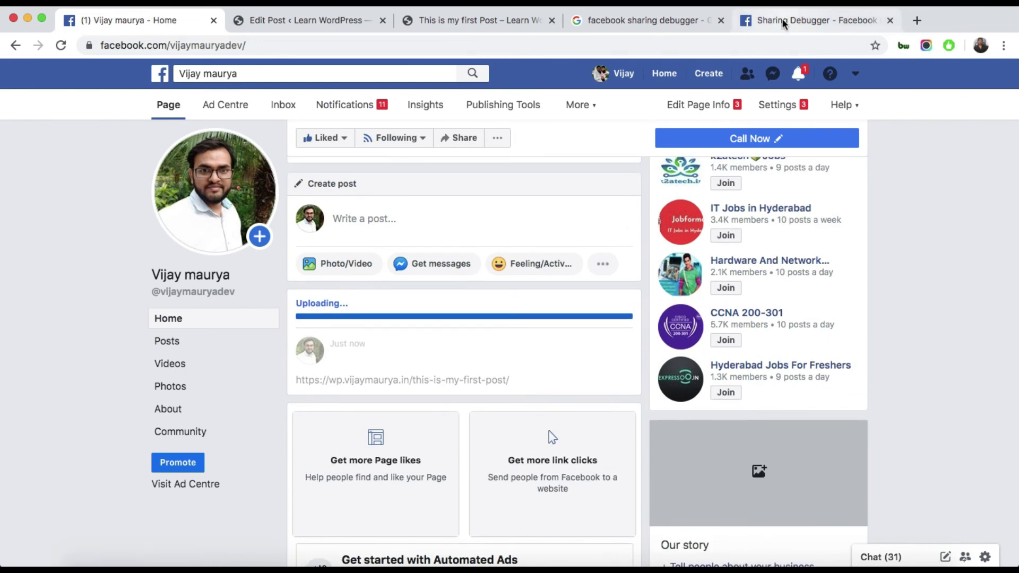
click(783, 21)
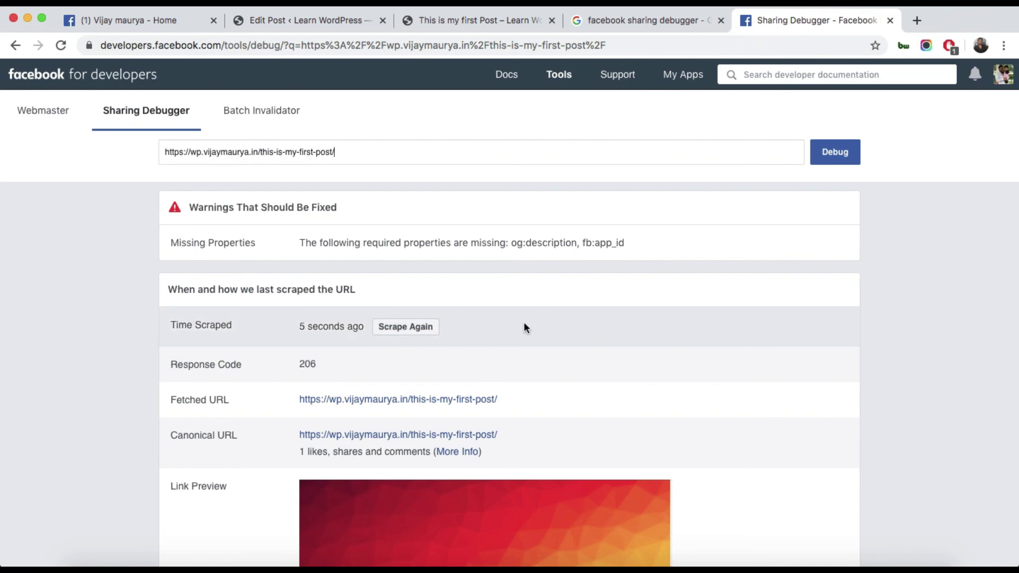
- Scroll through the debugger's Link Preview and Open Graph properties showing the gradient image
scroll(524, 323, down, 2)
scroll(524, 323, down, 3)
scroll(526, 328, down, 5)
scroll(526, 328, down, 1)
scroll(525, 328, up, 9)
scroll(525, 328, up, 1)
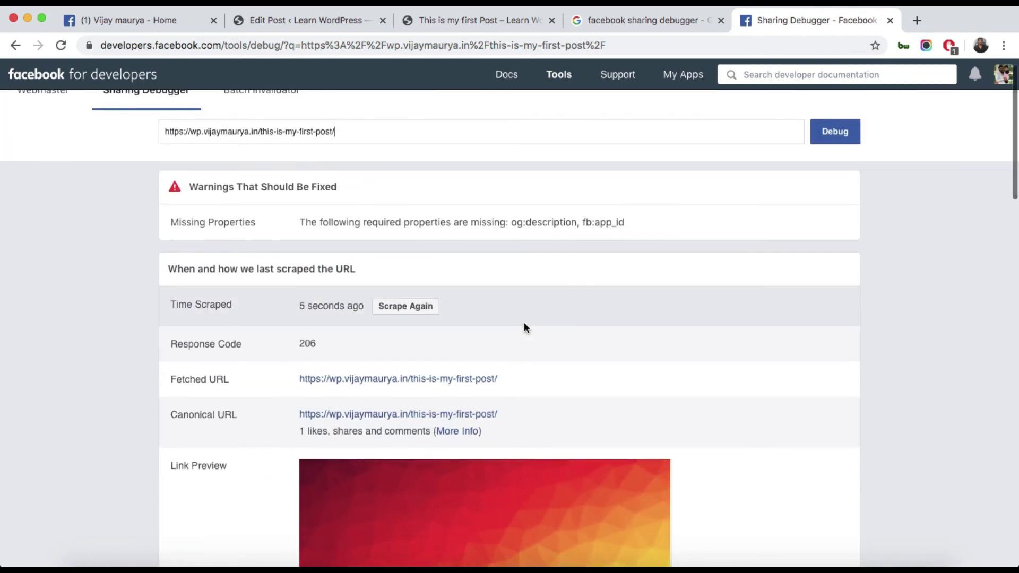